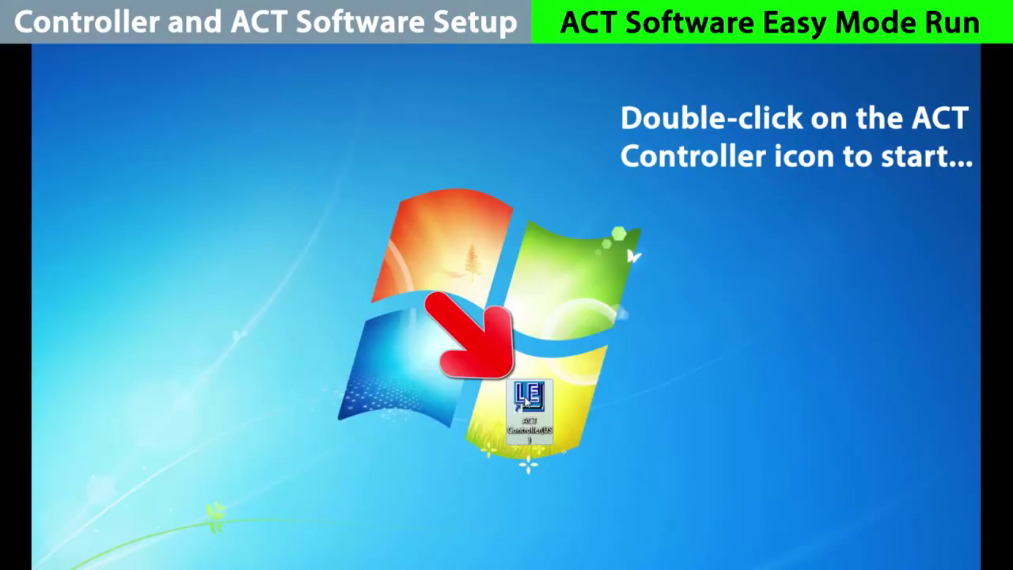
# Start the ACT Controller in Easy Mode and agree to edit the communication setting.
pyautogui.doubleClick(525, 402)
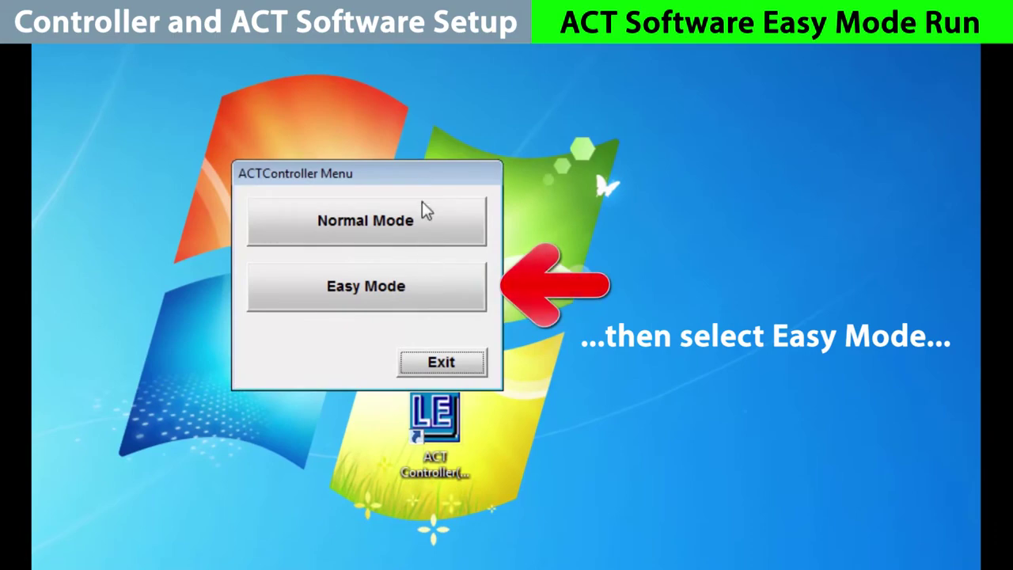
pyautogui.click(434, 302)
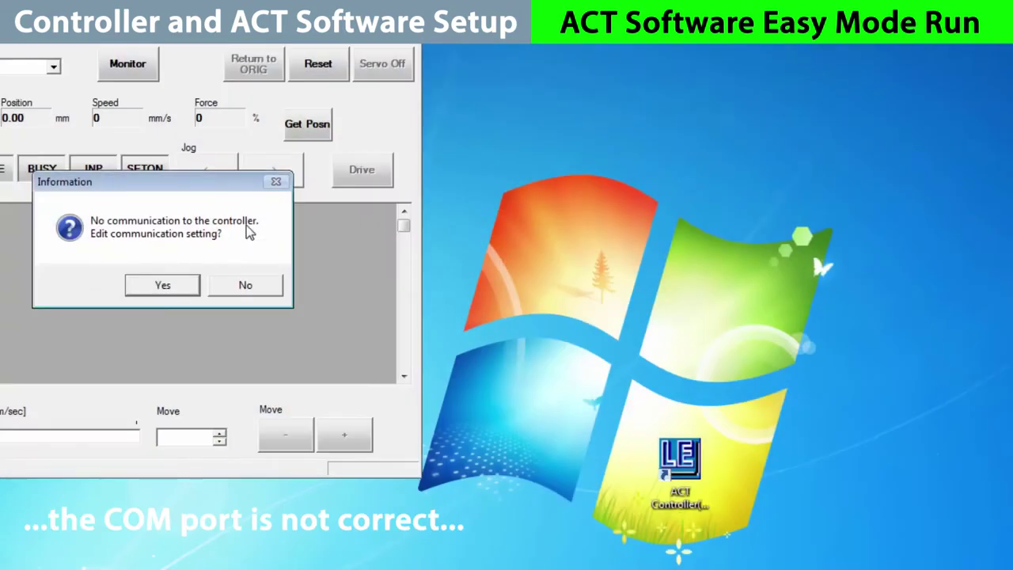
pyautogui.click(169, 288)
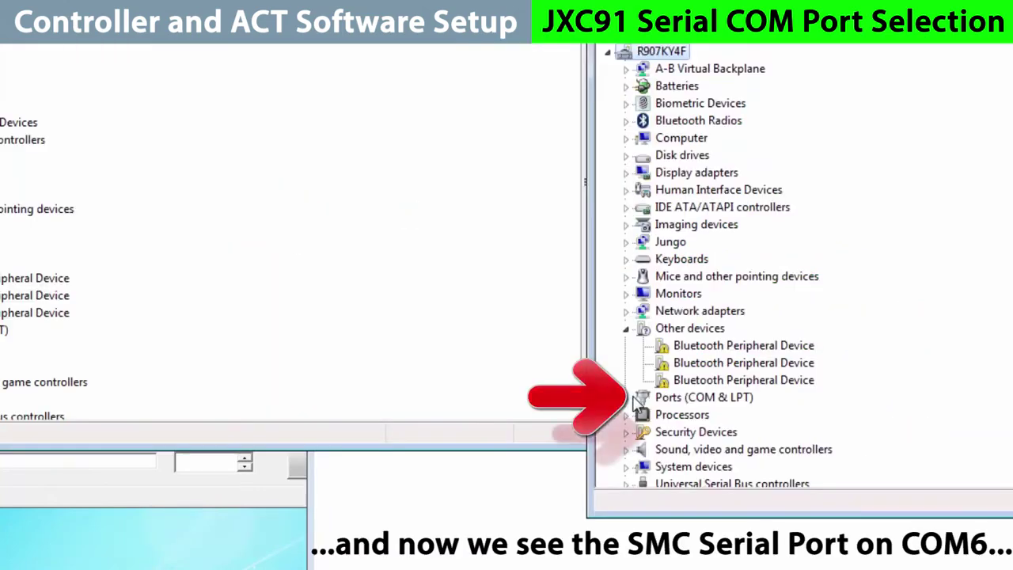
# Look up the serial port under Ports (COM & LPT) in the device list and set the communication Port No. to COM6.
pyautogui.doubleClick(641, 398)
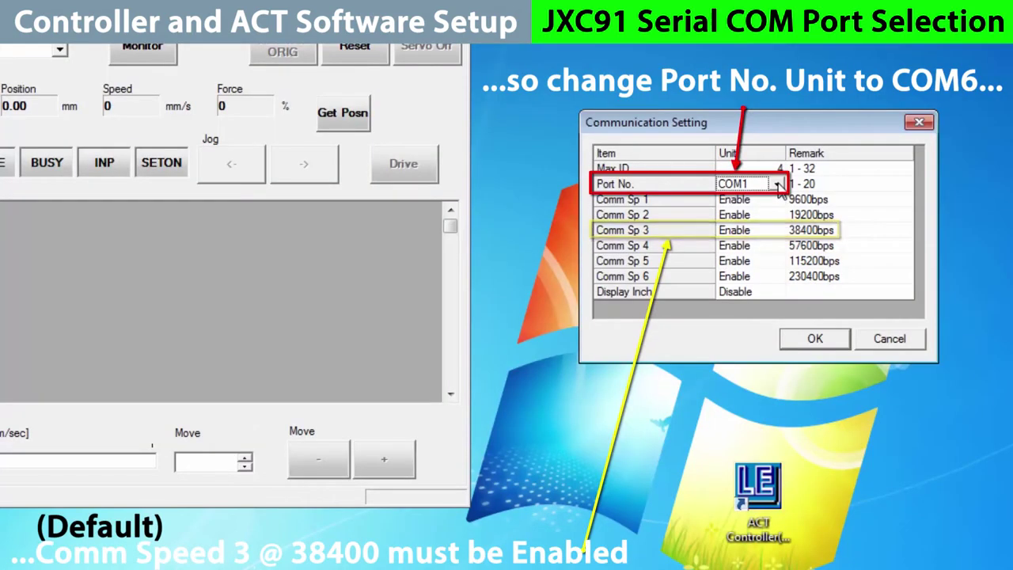
pyautogui.click(780, 185)
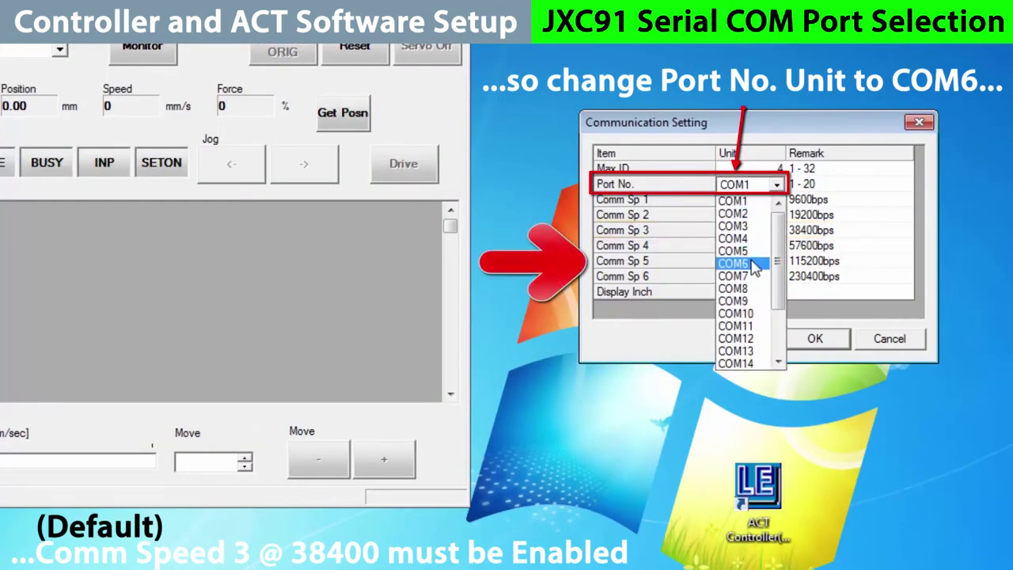
pyautogui.click(749, 263)
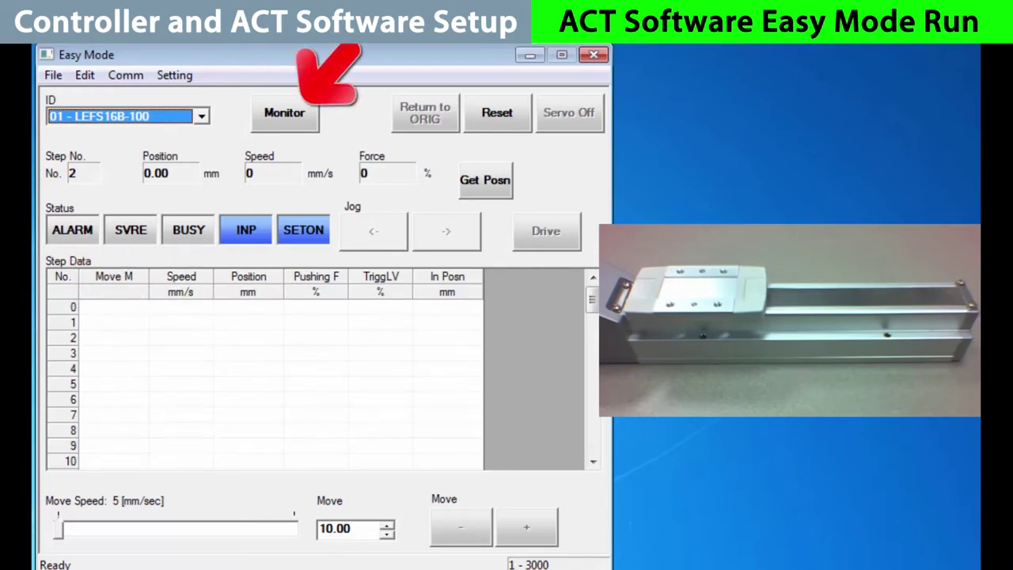
# Switch the controller from Monitor to Test mode, accept the safety notice, and return the actuator to its origin.
pyautogui.click(299, 127)
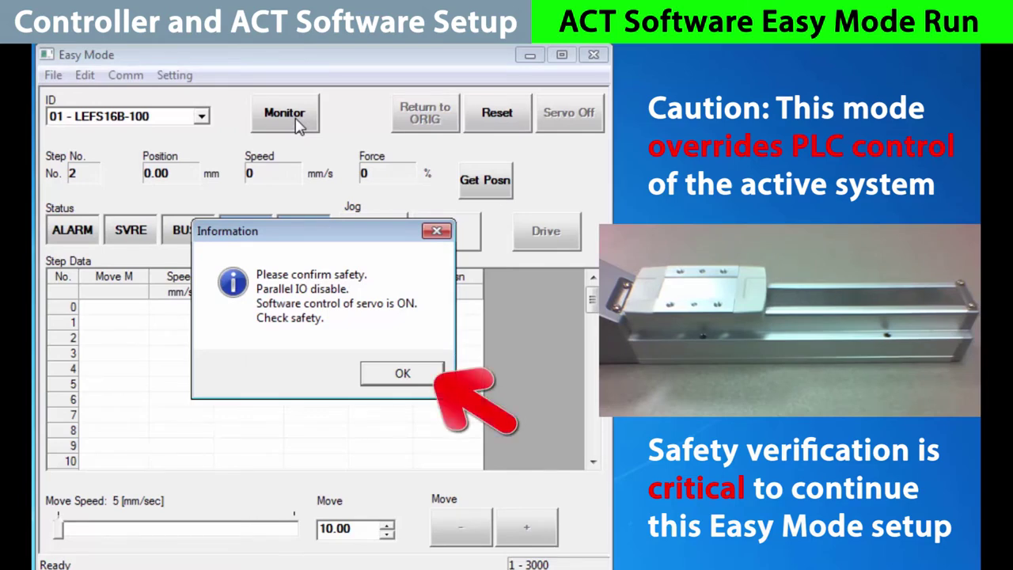
pyautogui.click(431, 372)
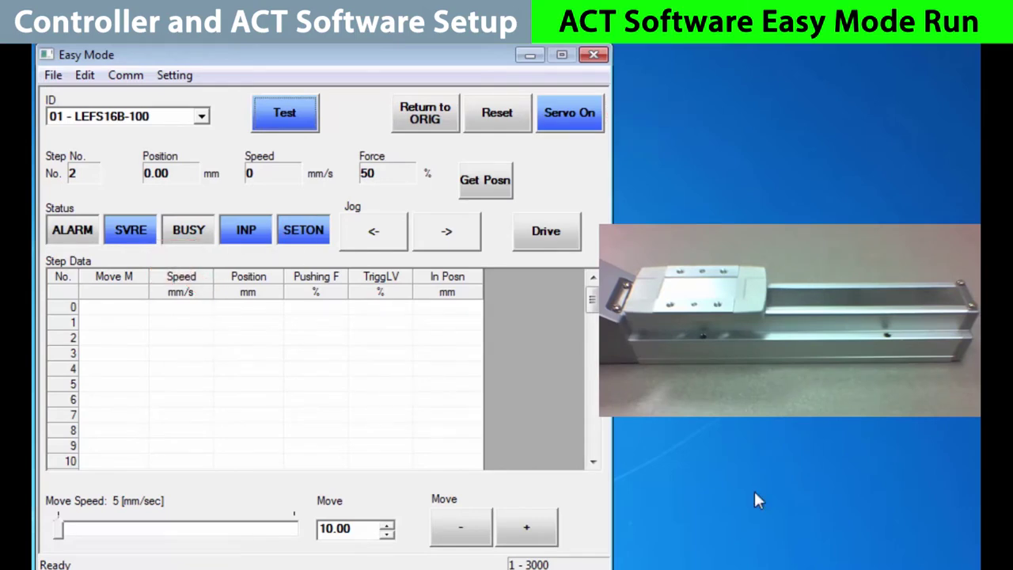
pyautogui.click(425, 123)
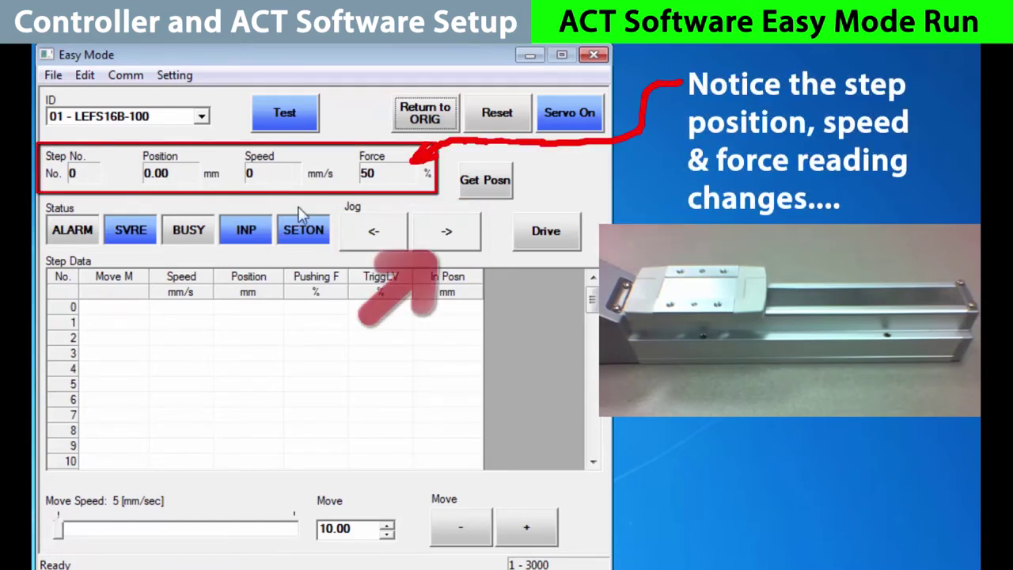
# Jog the actuator forward to about 56 mm and advance it by two further 10 mm moves.
pyautogui.click(448, 237)
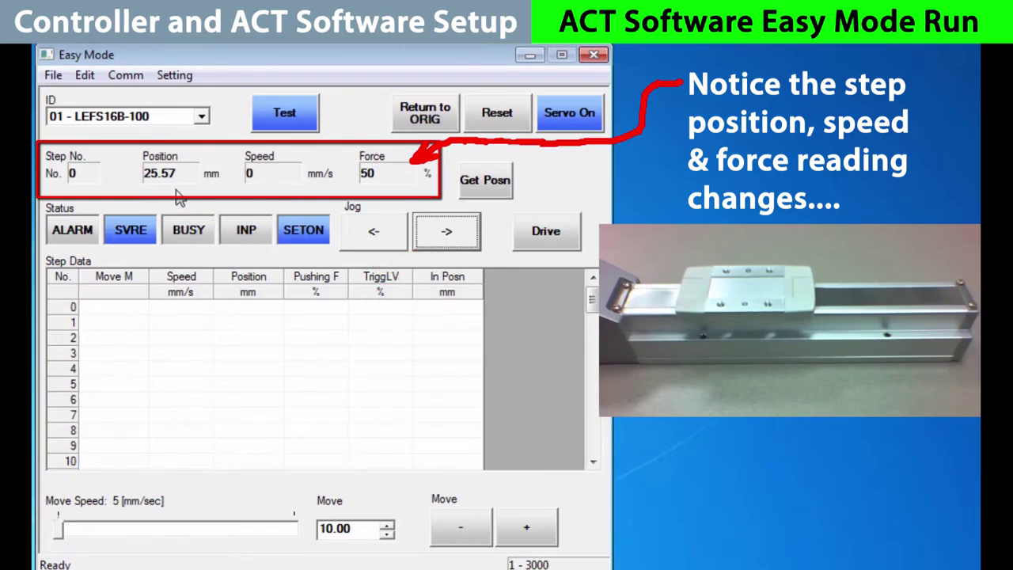
pyautogui.click(466, 238)
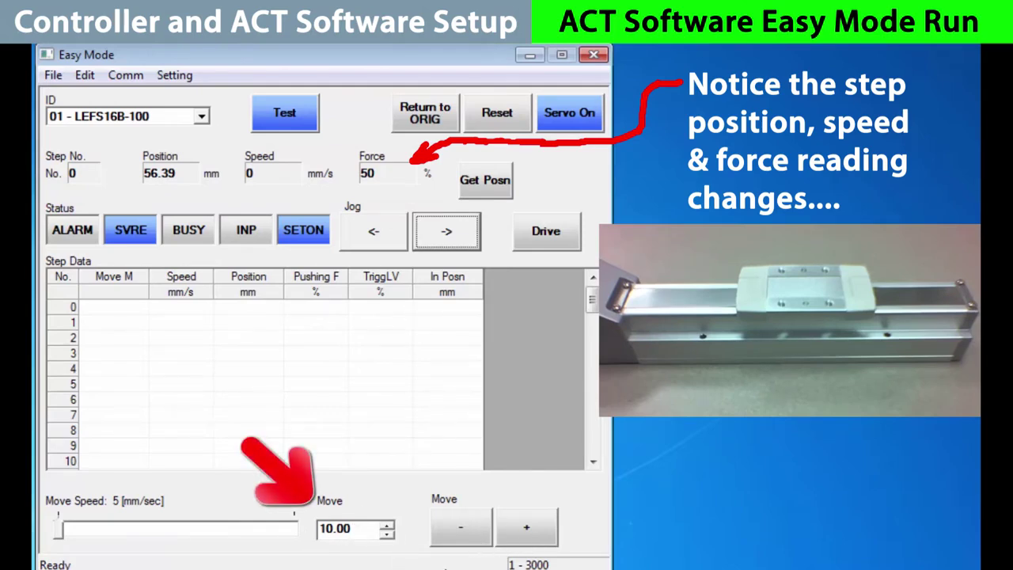
pyautogui.click(528, 529)
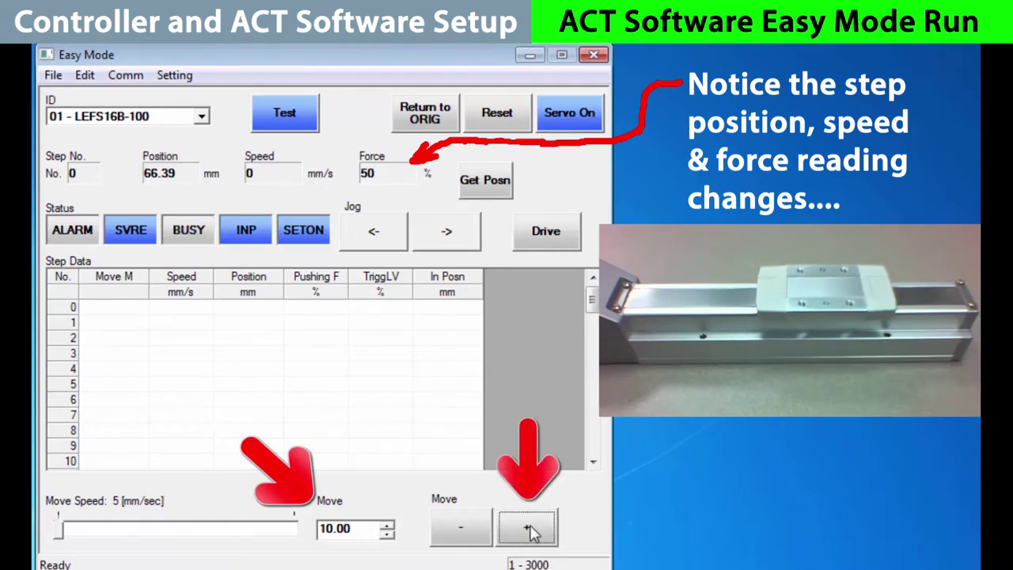
pyautogui.click(528, 528)
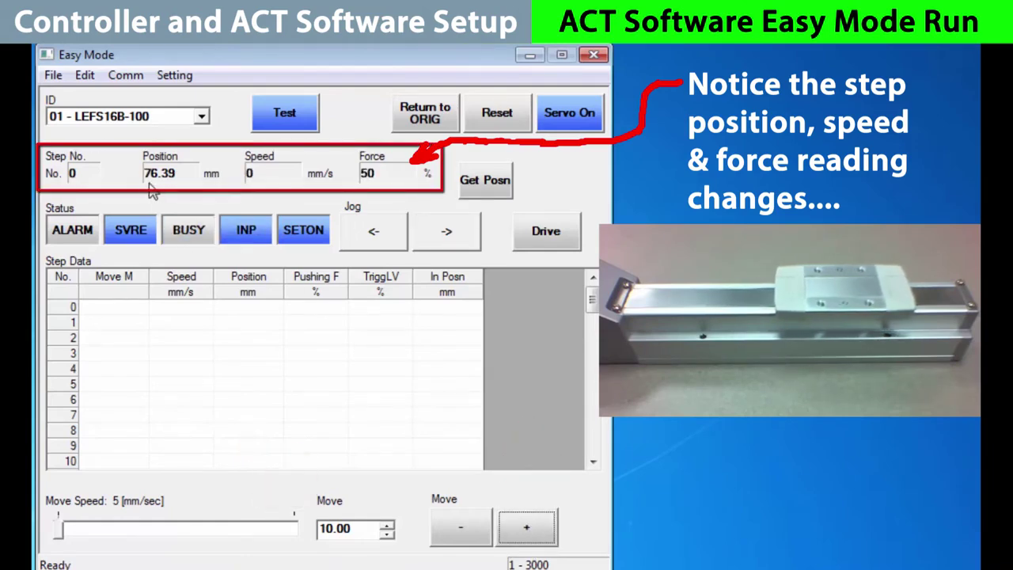
# Set the move distance to 20 mm and command two moves in the positive direction.
pyautogui.moveTo(363, 529); pyautogui.dragTo(291, 519)
pyautogui.write('20')
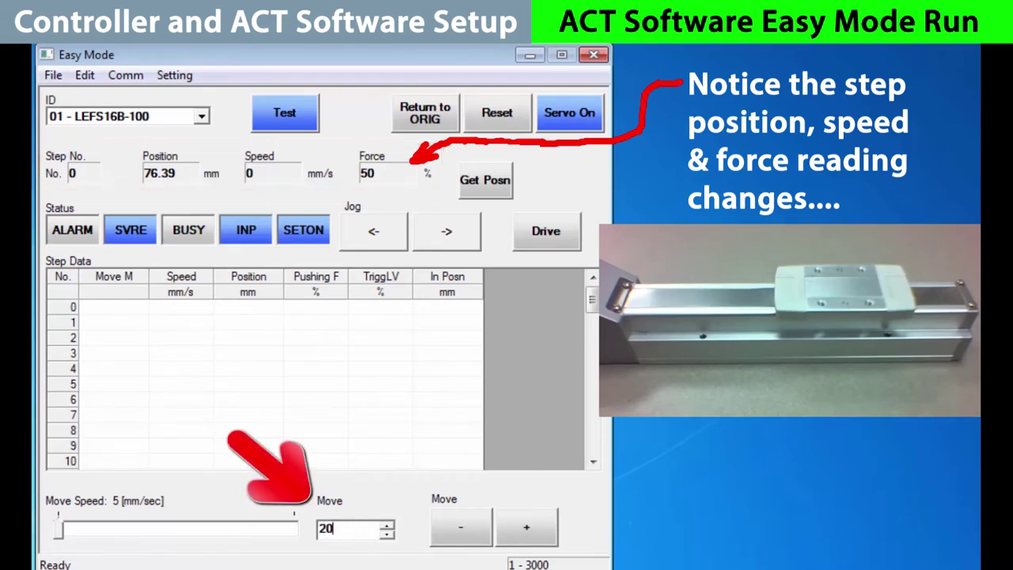
pyautogui.click(530, 532)
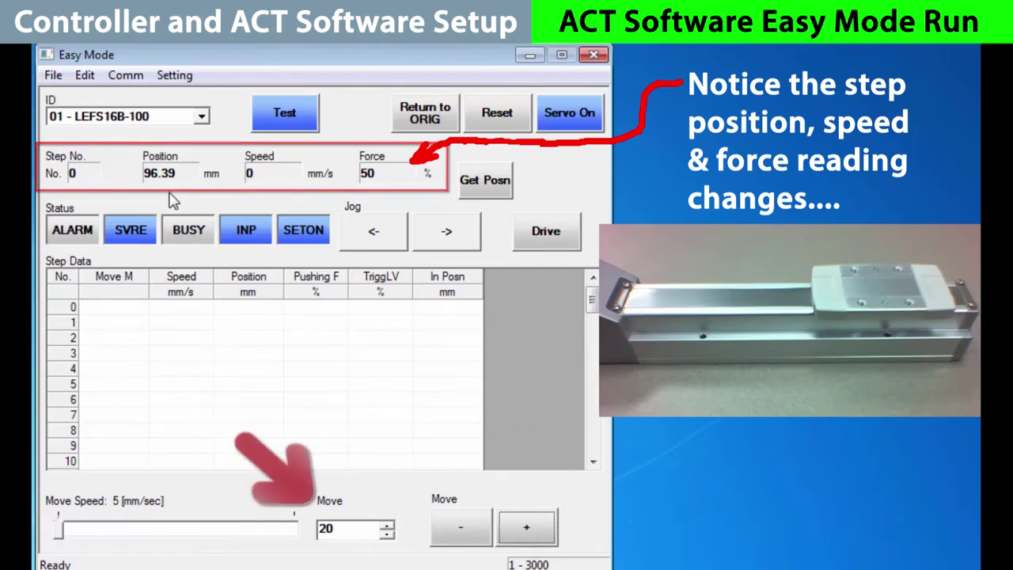
pyautogui.click(539, 526)
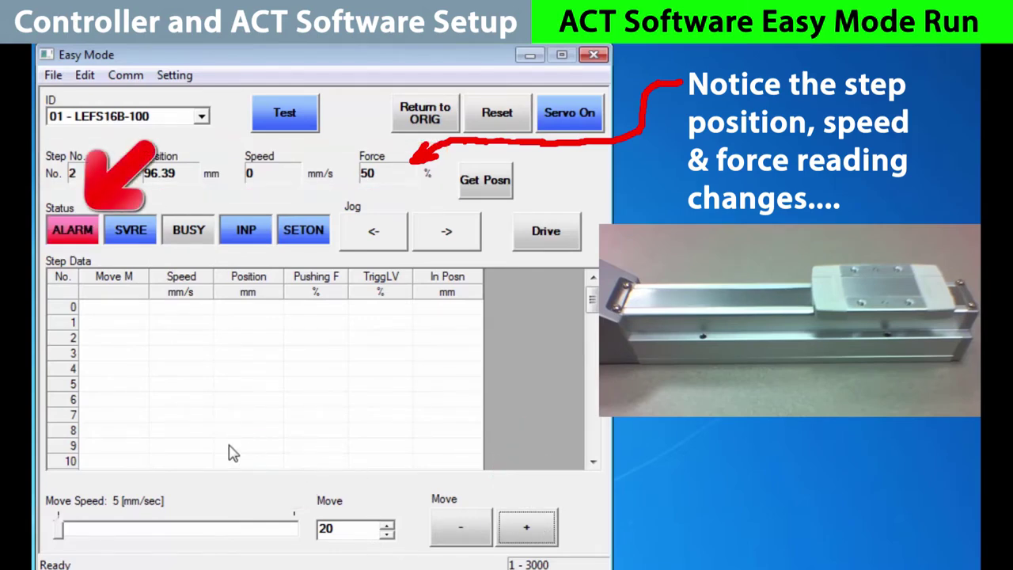
# Review the active alarm's details, close them, and reset the alarm.
pyautogui.click(72, 232)
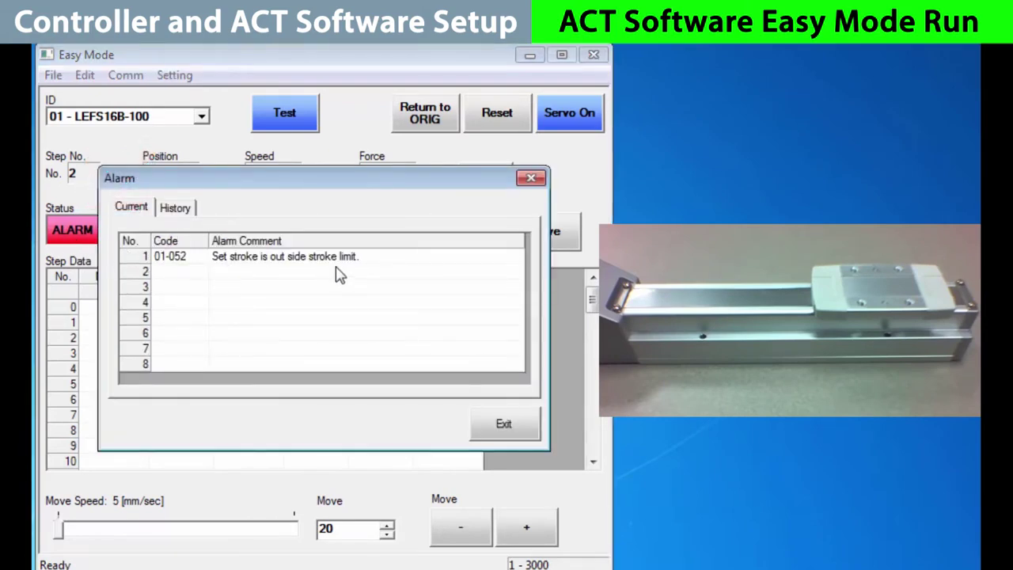
pyautogui.click(505, 426)
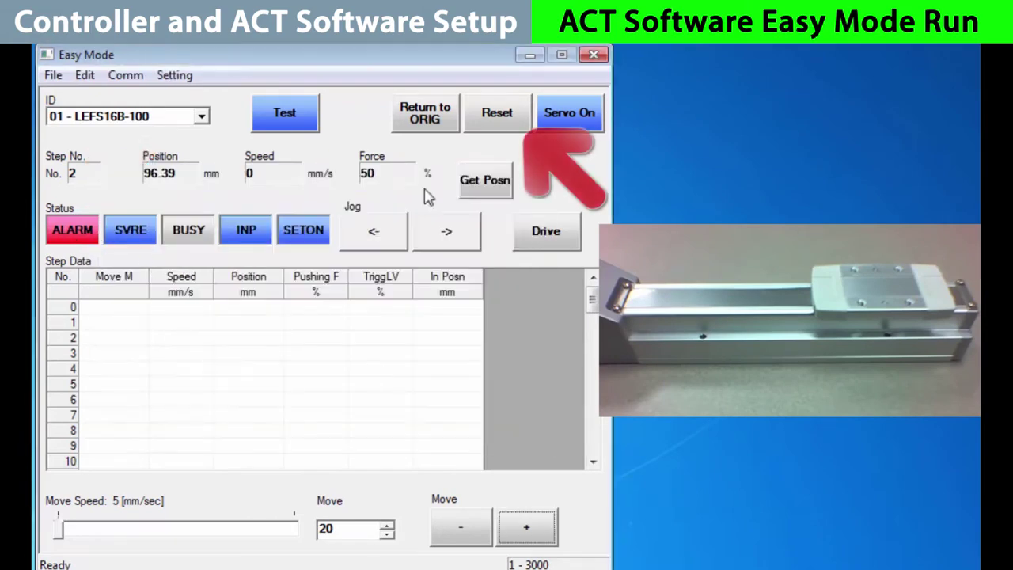
pyautogui.click(512, 117)
# Move the actuator back by 20 mm and return it to its origin.
pyautogui.click(461, 532)
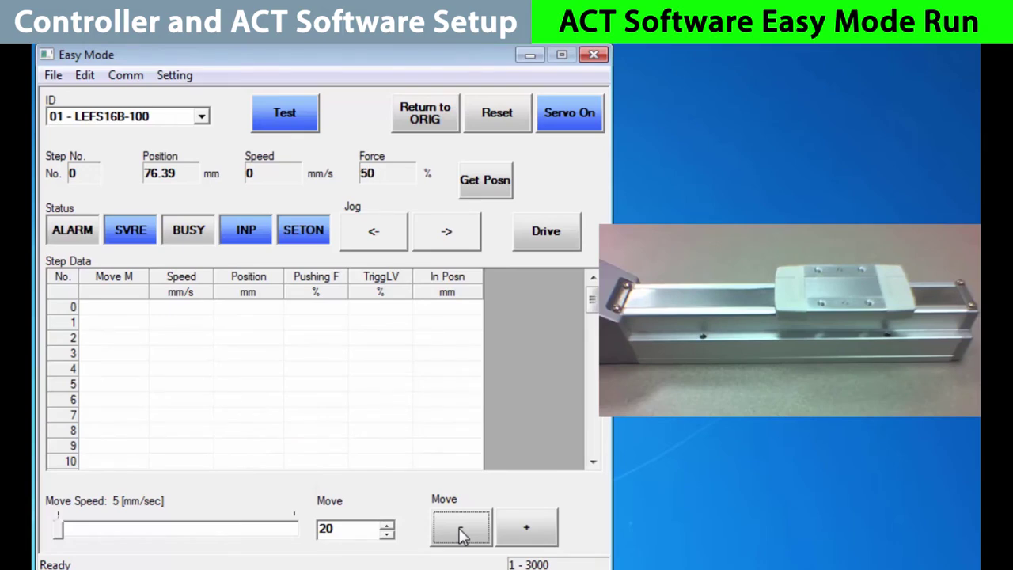
pyautogui.click(432, 120)
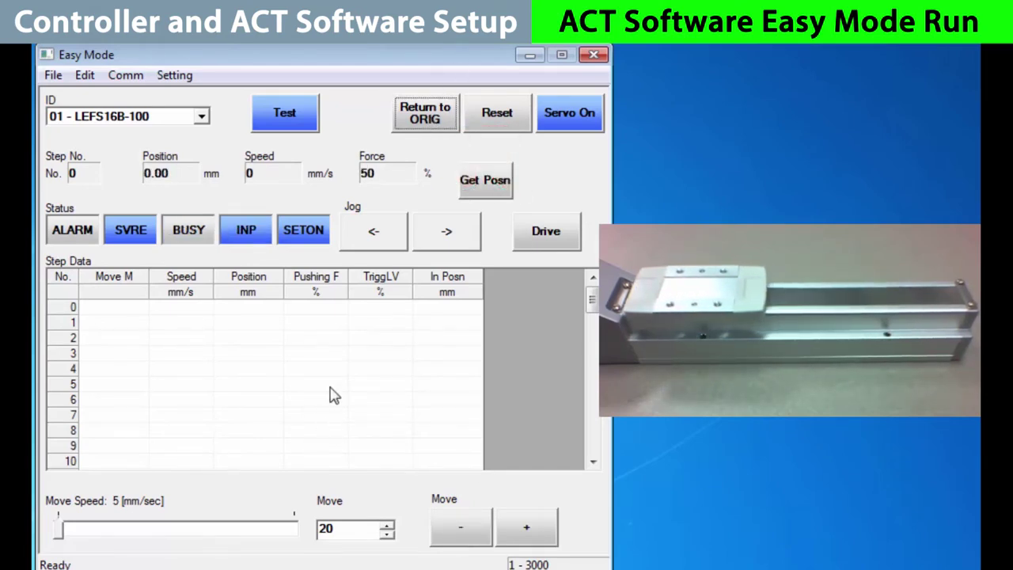
# Define step 0 as an Absolute move with the default values and drive the actuator through it.
pyautogui.click(63, 309)
pyautogui.click(140, 308)
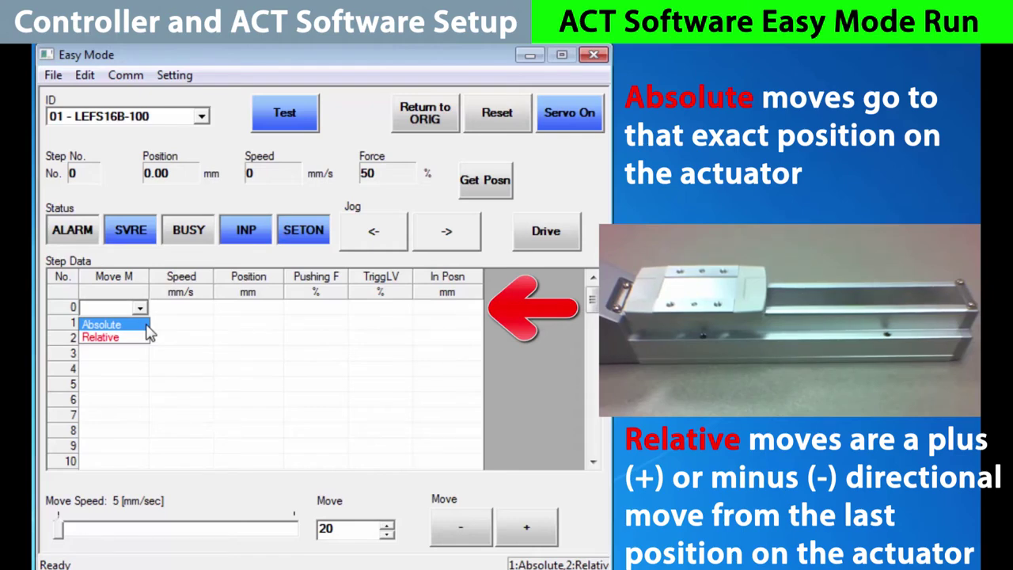
pyautogui.click(147, 327)
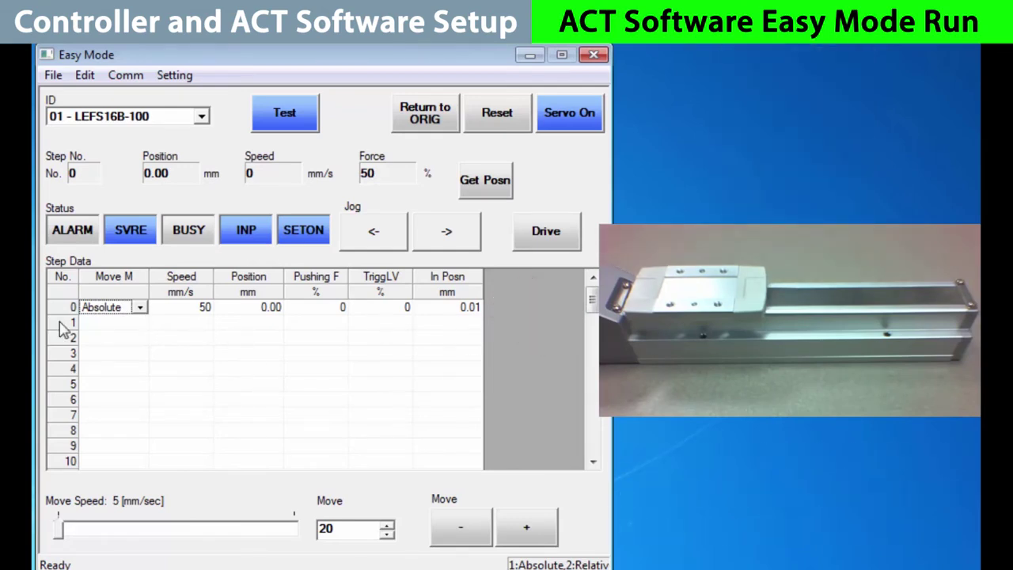
pyautogui.click(559, 242)
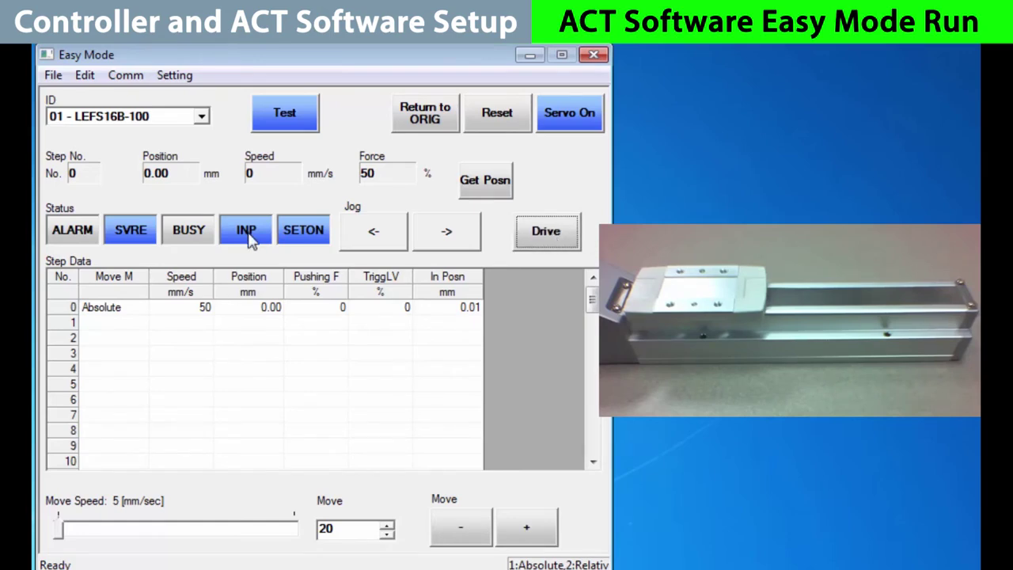
# Jog the actuator forward to about 53 mm and store that position in step 1 as an Absolute move.
pyautogui.click(449, 236)
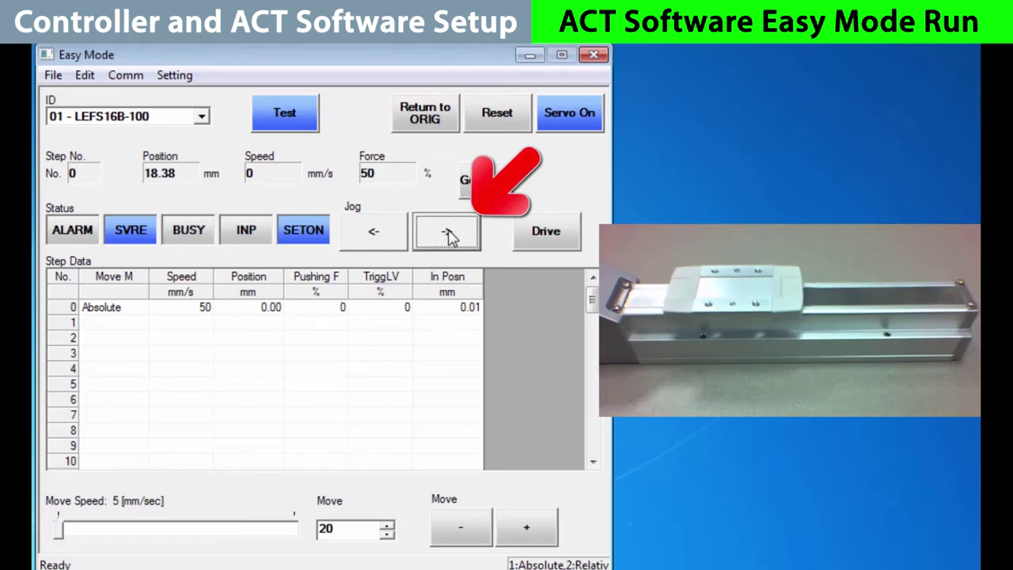
pyautogui.click(448, 236)
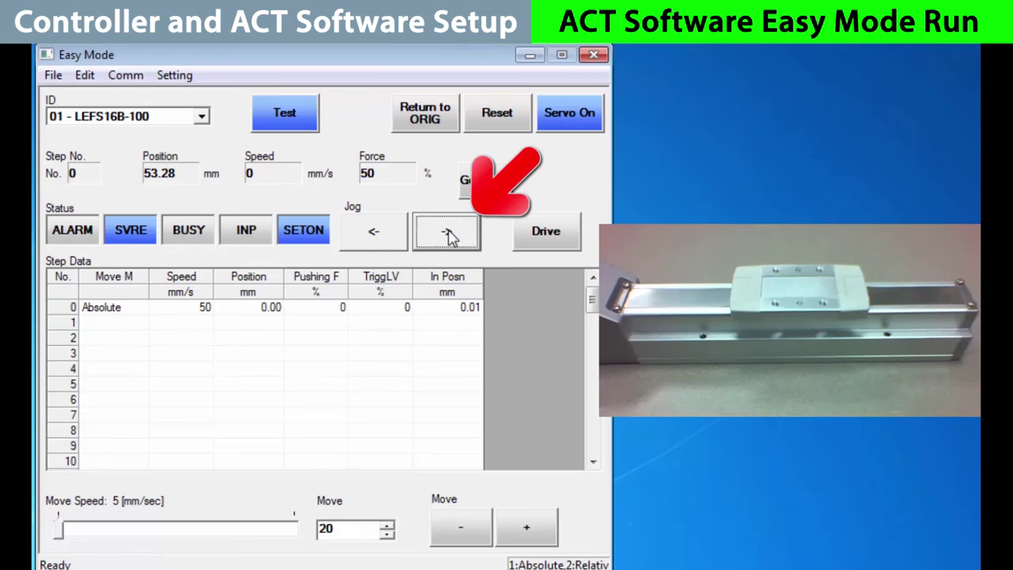
pyautogui.click(57, 325)
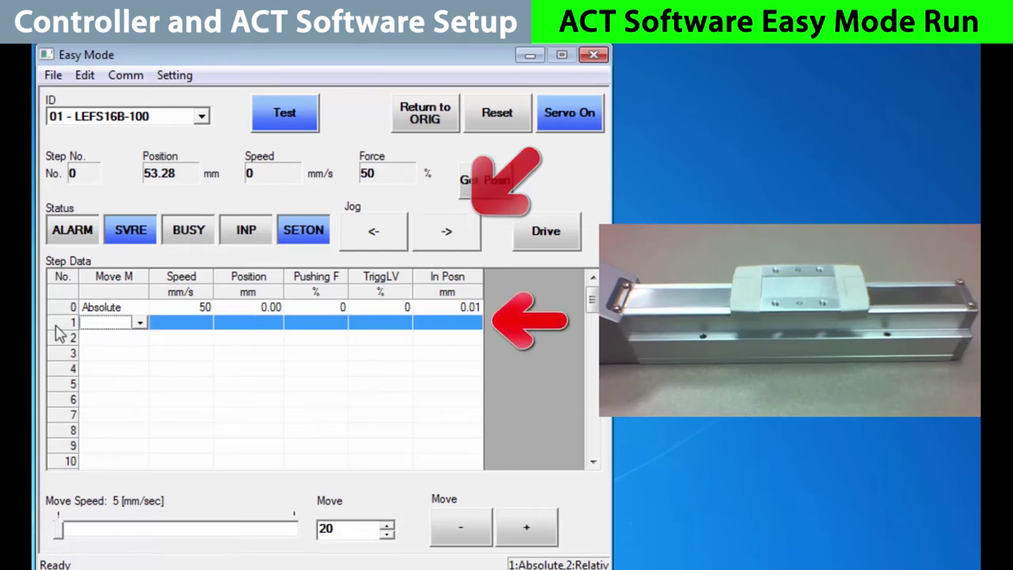
pyautogui.click(140, 324)
pyautogui.click(129, 340)
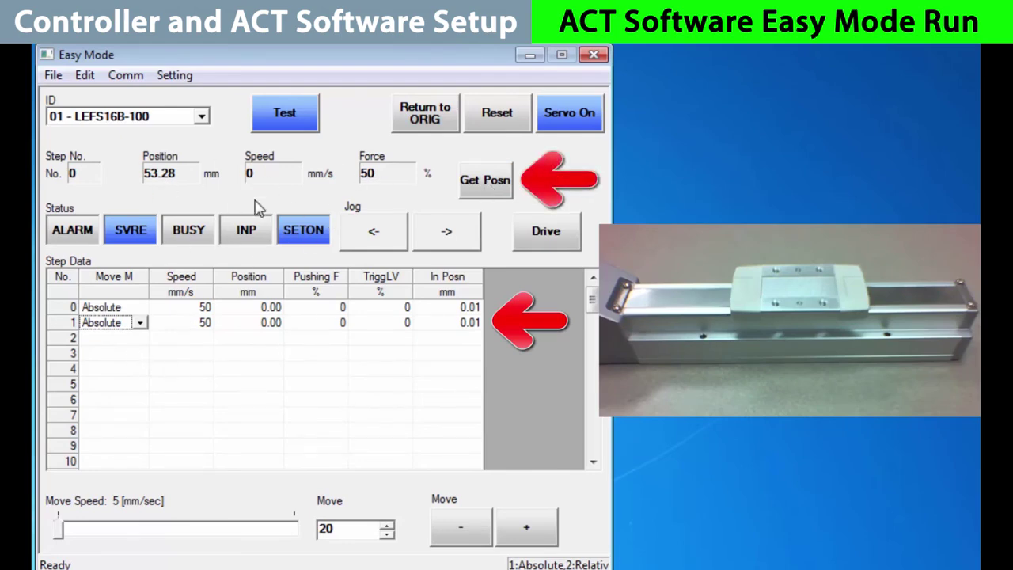
pyautogui.click(487, 188)
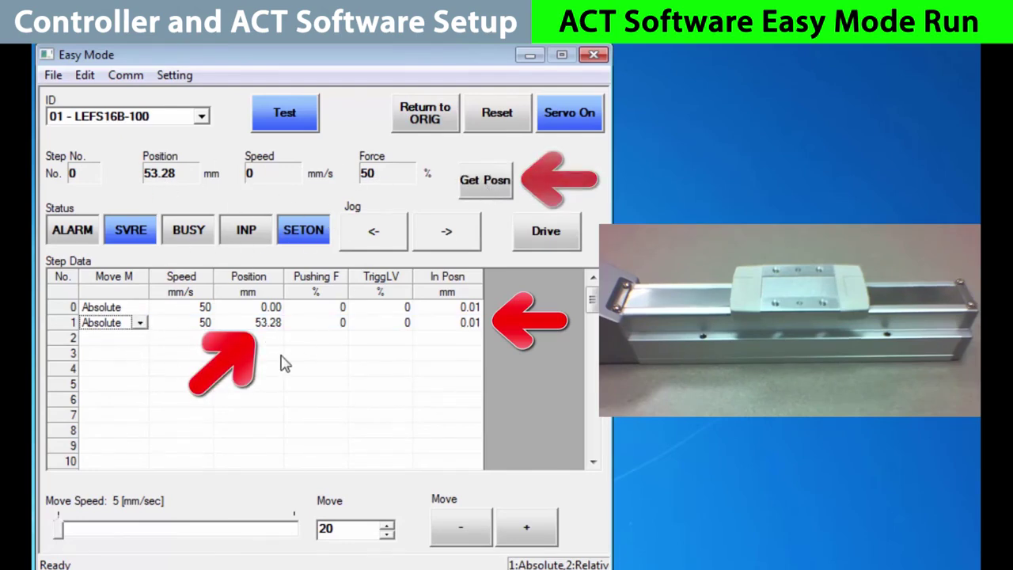
# Advance the actuator by 20 mm and store that position in step 2 as an Absolute move.
pyautogui.click(68, 339)
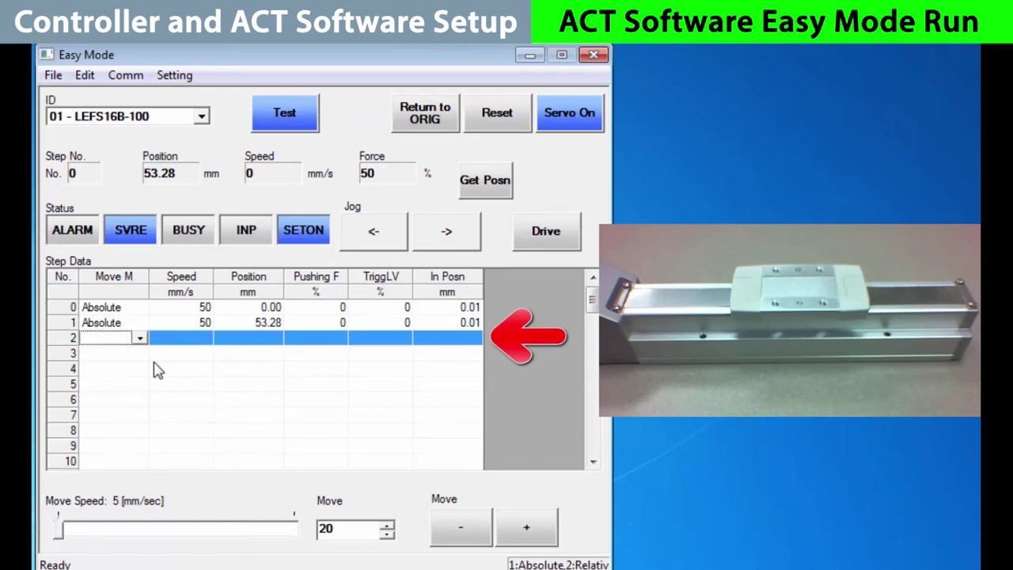
pyautogui.click(139, 339)
pyautogui.click(103, 353)
pyautogui.click(528, 530)
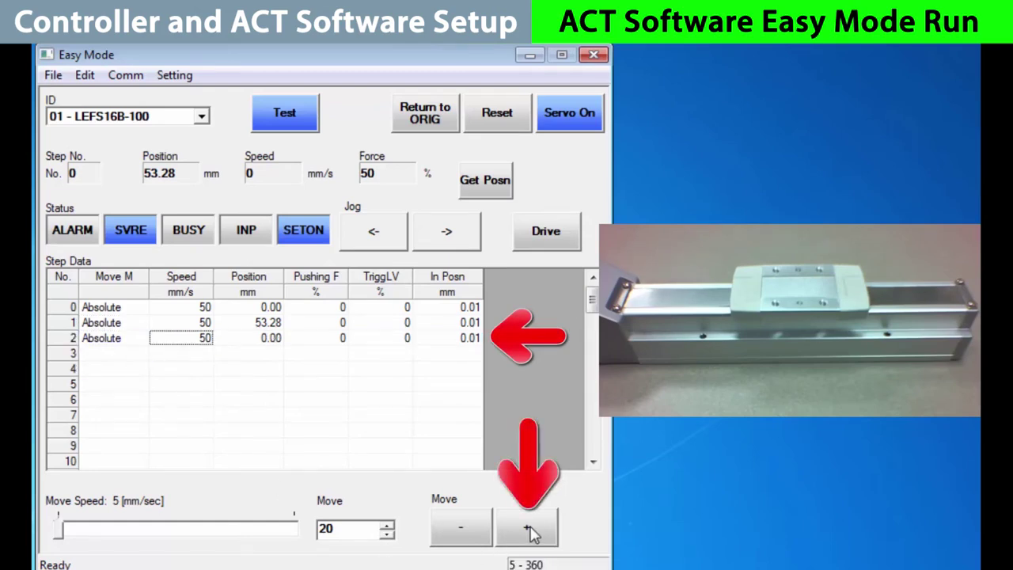
pyautogui.click(528, 529)
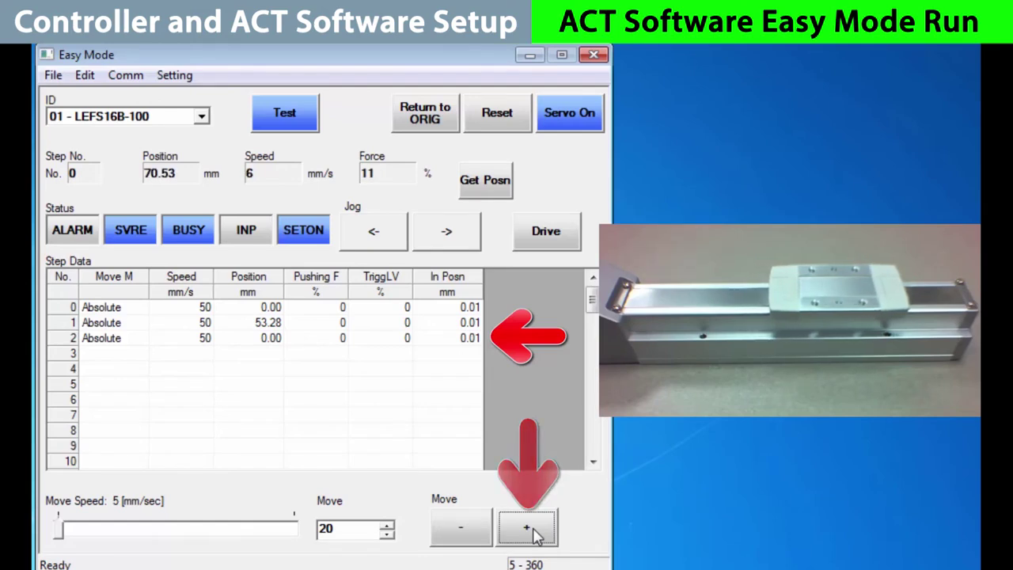
pyautogui.click(54, 339)
pyautogui.click(483, 180)
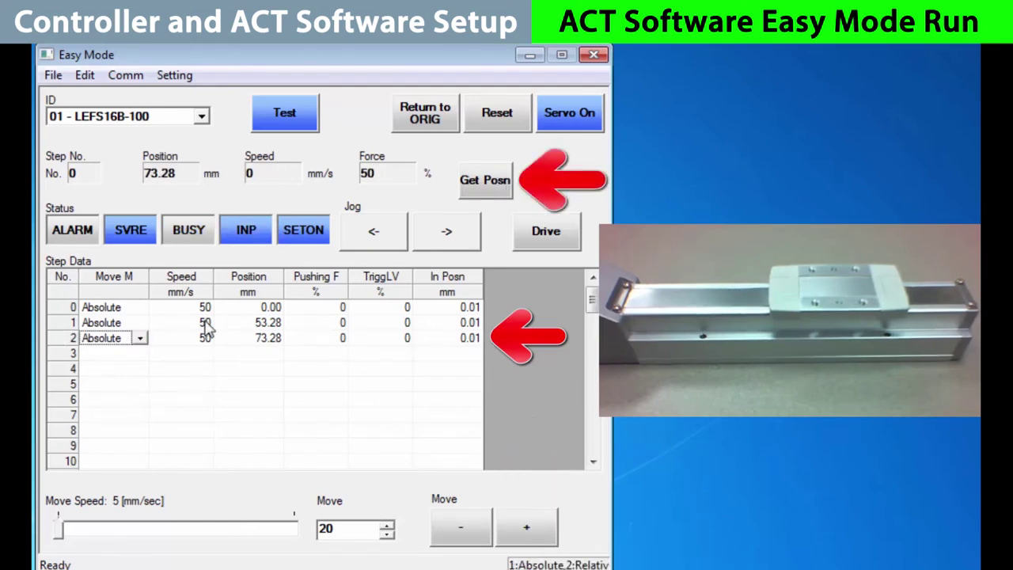
# Set the speed of step 1 to 100 mm/s and of step 2 to 200 mm/s.
pyautogui.click(181, 324)
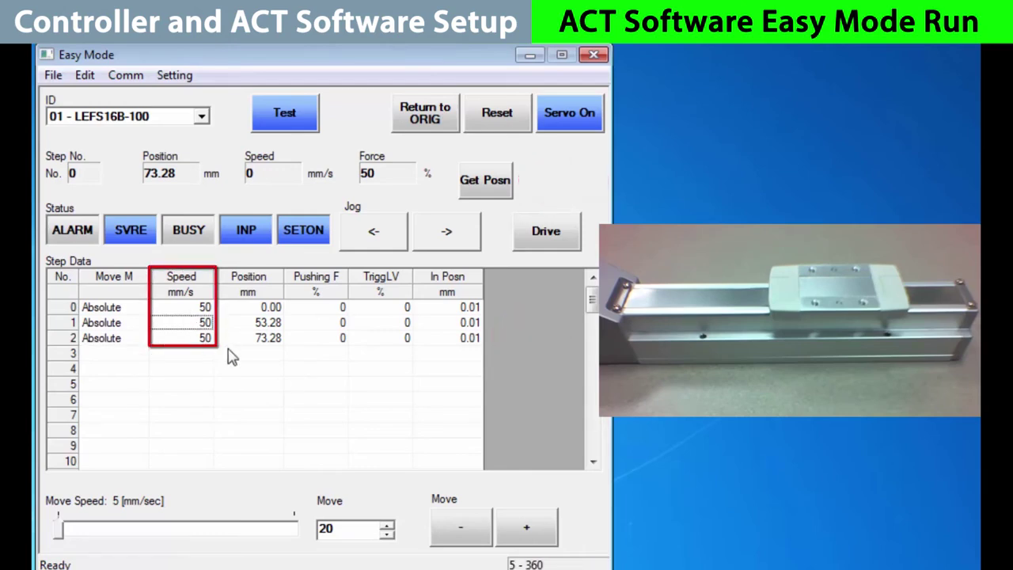
pyautogui.press('Tab')
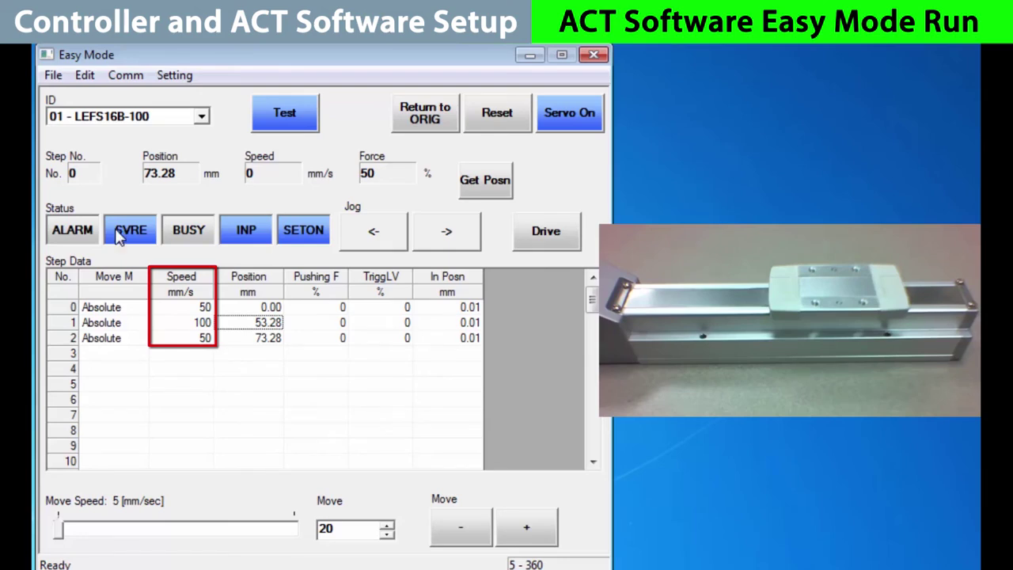
pyautogui.click(195, 336)
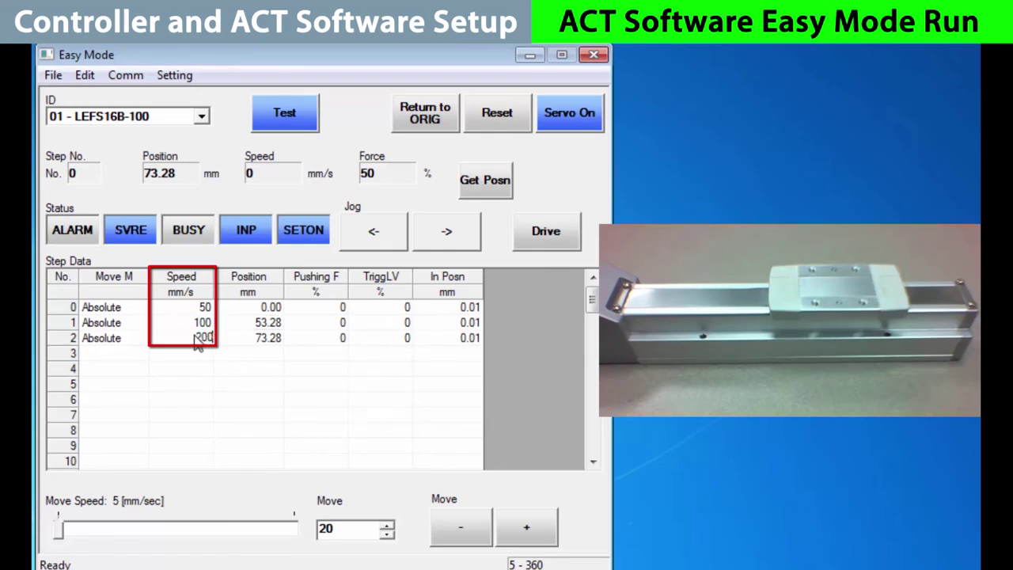
# Define step 3 as an Absolute move with a speed of 250 mm/s and a position of 100 mm.
pyautogui.click(61, 354)
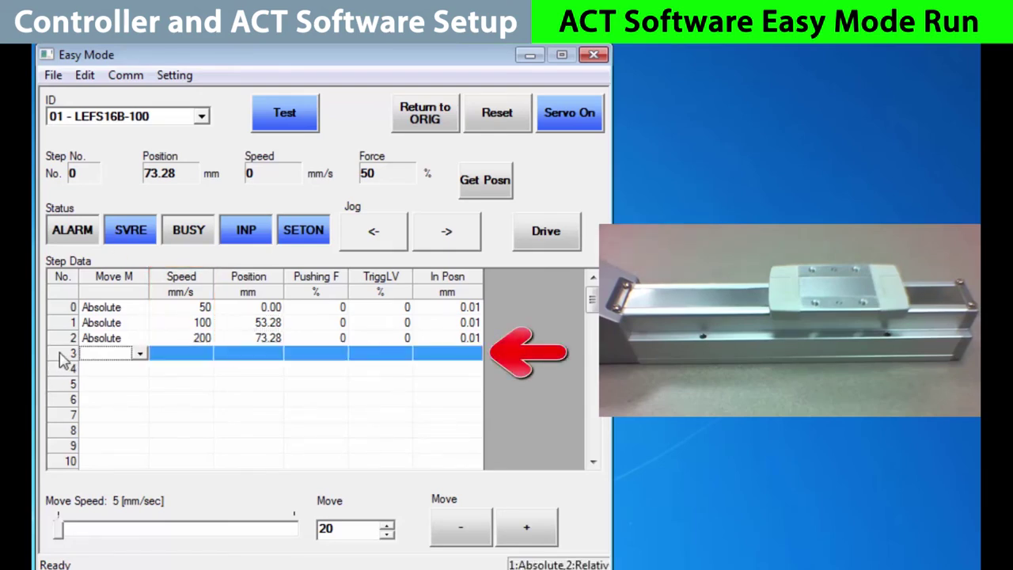
pyautogui.click(139, 355)
pyautogui.click(125, 369)
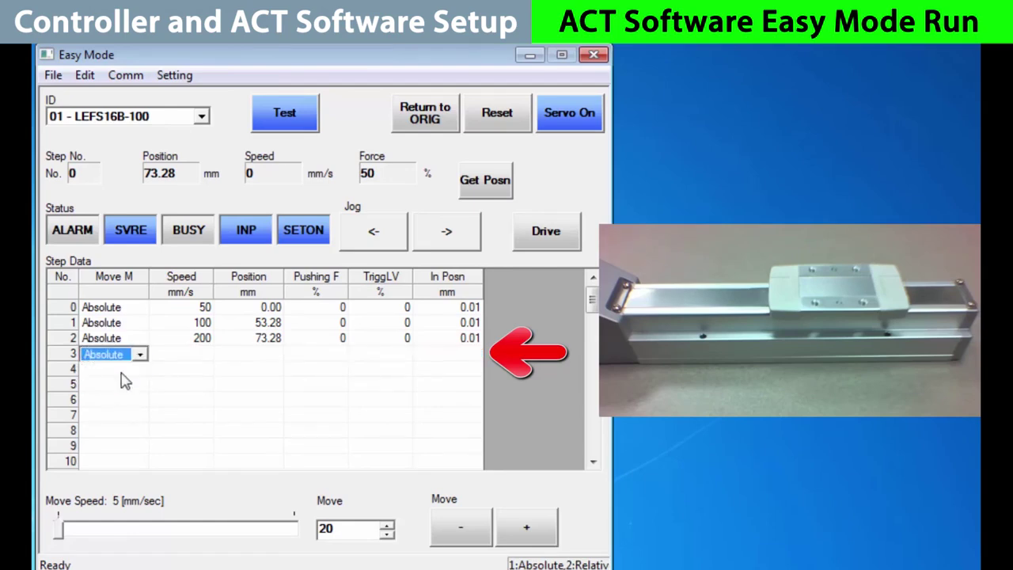
pyautogui.click(209, 358)
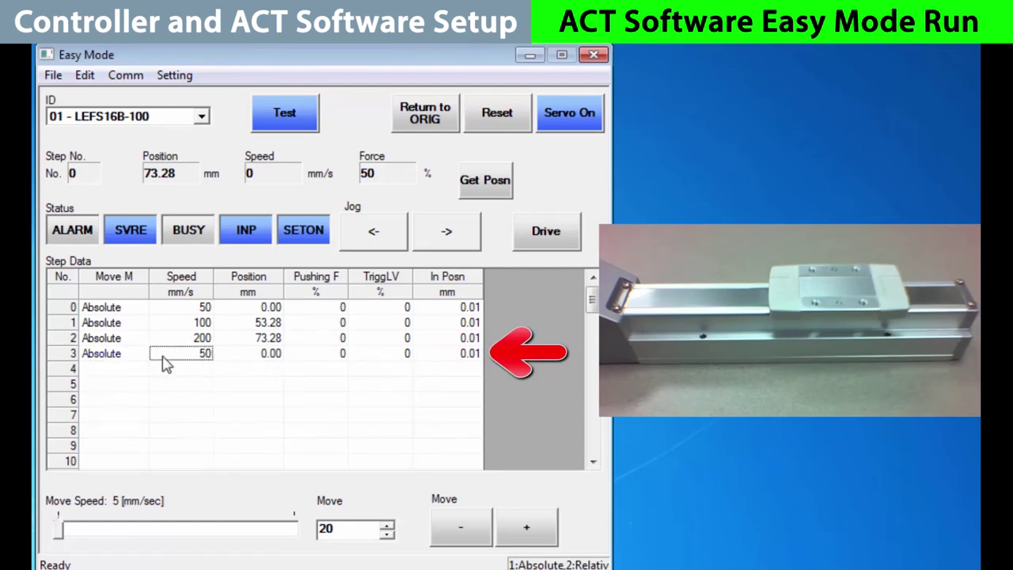
pyautogui.write('250')
pyautogui.click(261, 361)
pyautogui.write('10')
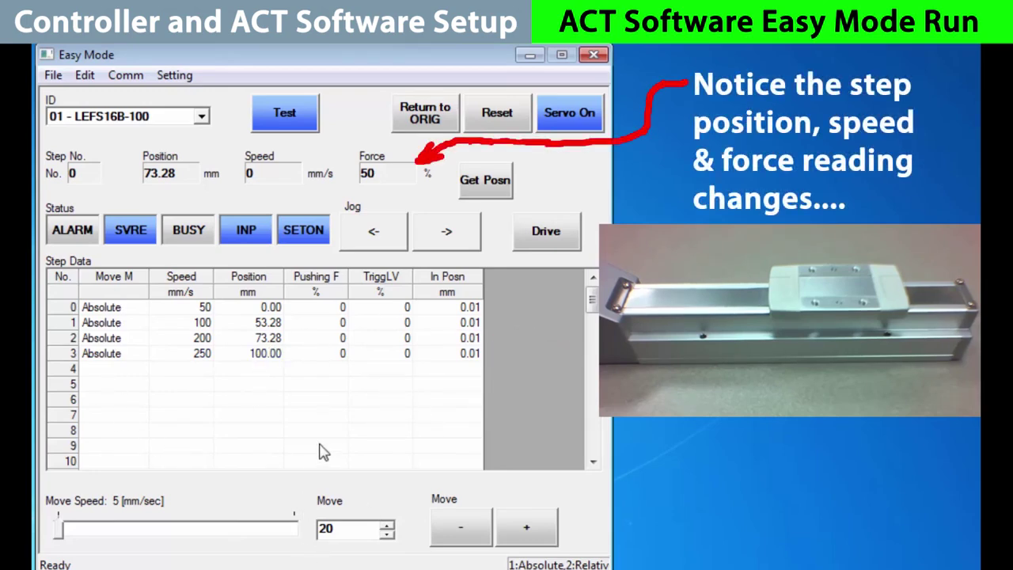
# Return the actuator to its origin and drive it through step 1.
pyautogui.click(427, 115)
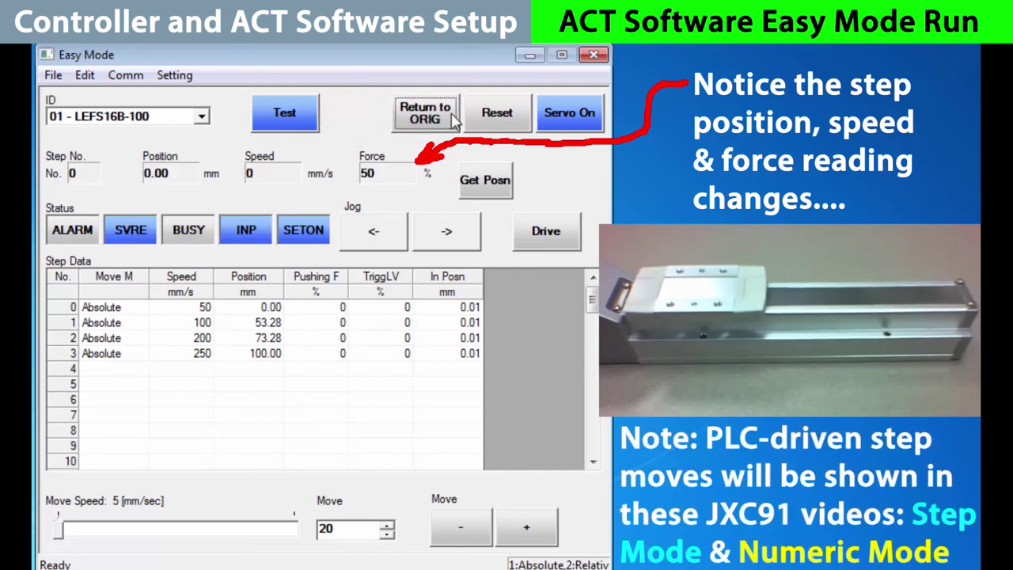
pyautogui.click(70, 323)
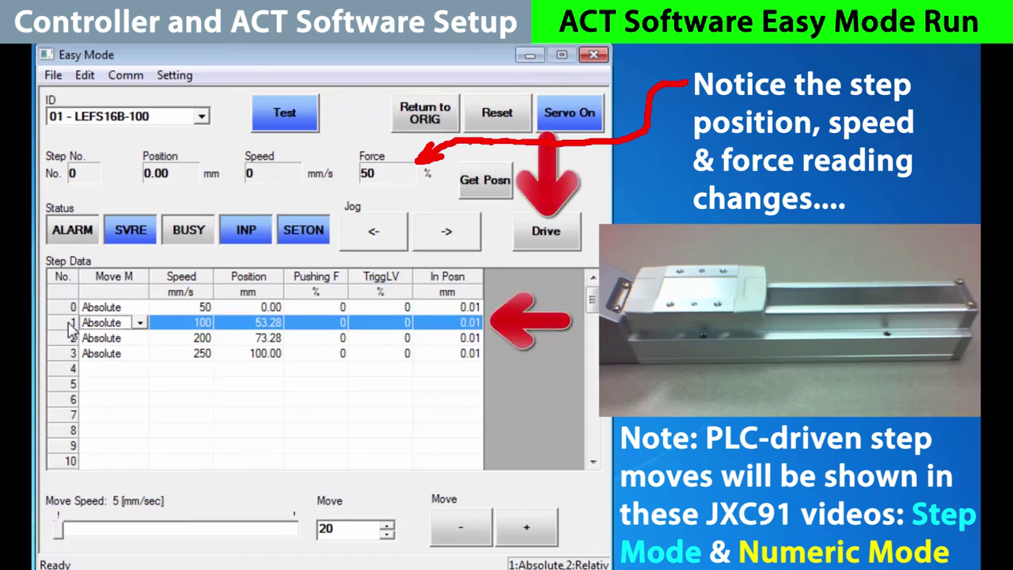
pyautogui.click(552, 242)
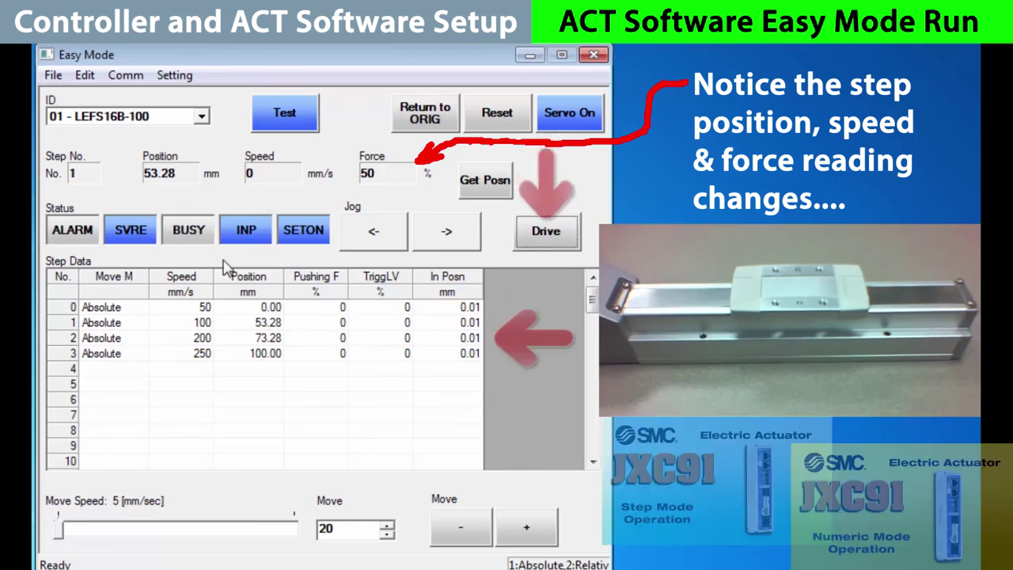
# Drive the actuator through step 2 and step 3, ending with step 0.
pyautogui.click(547, 232)
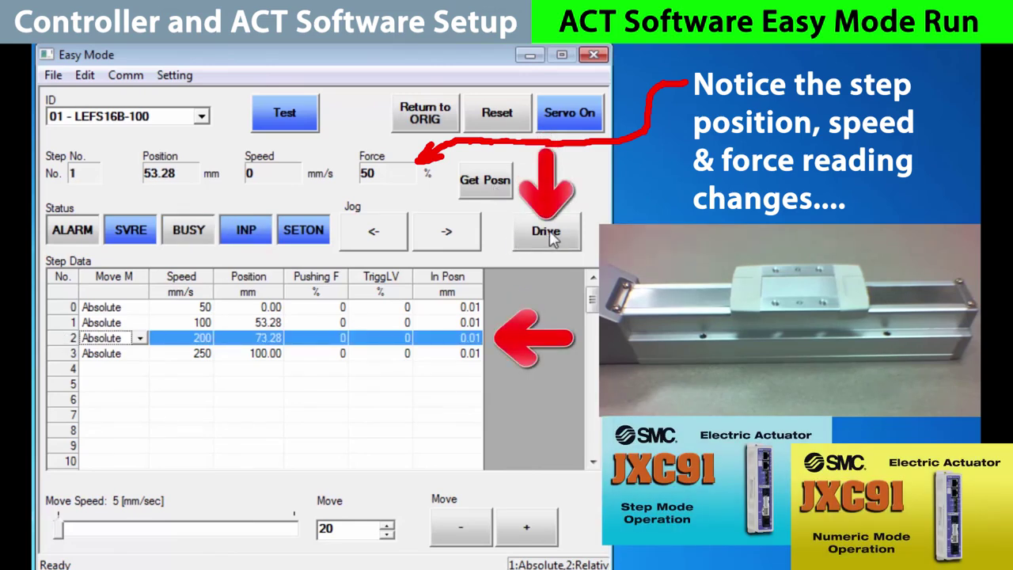
pyautogui.click(57, 354)
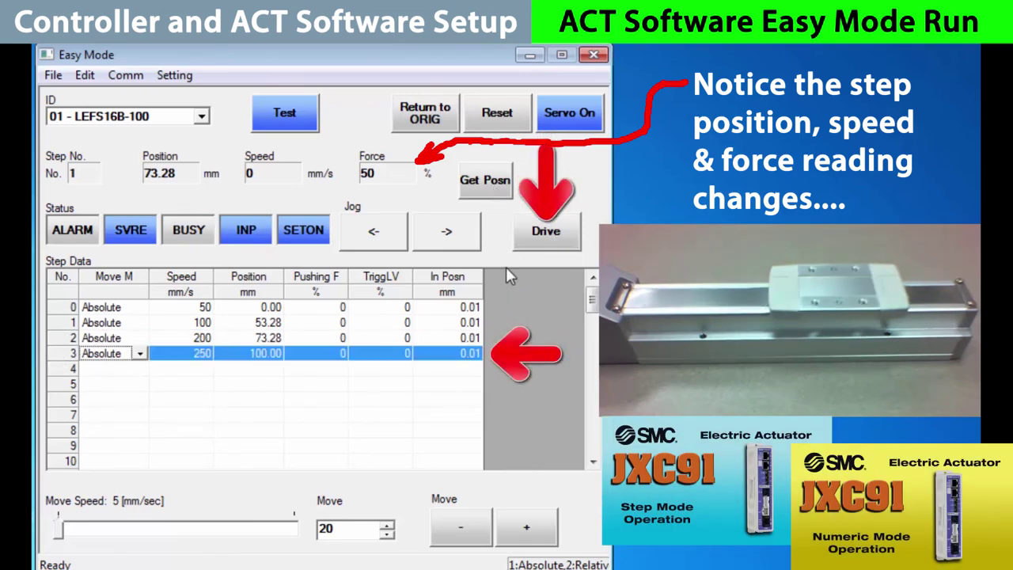
pyautogui.click(540, 243)
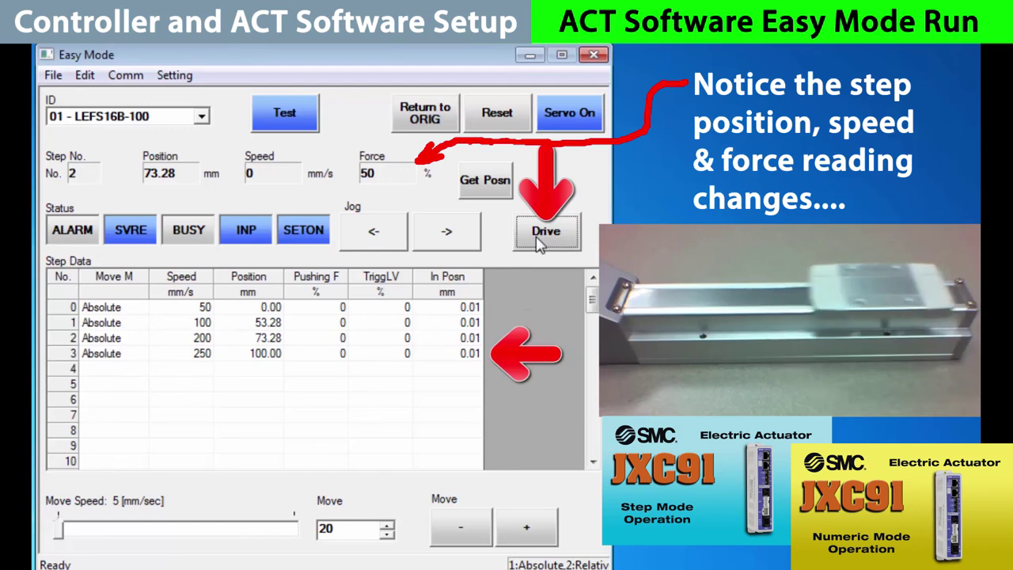
pyautogui.click(57, 309)
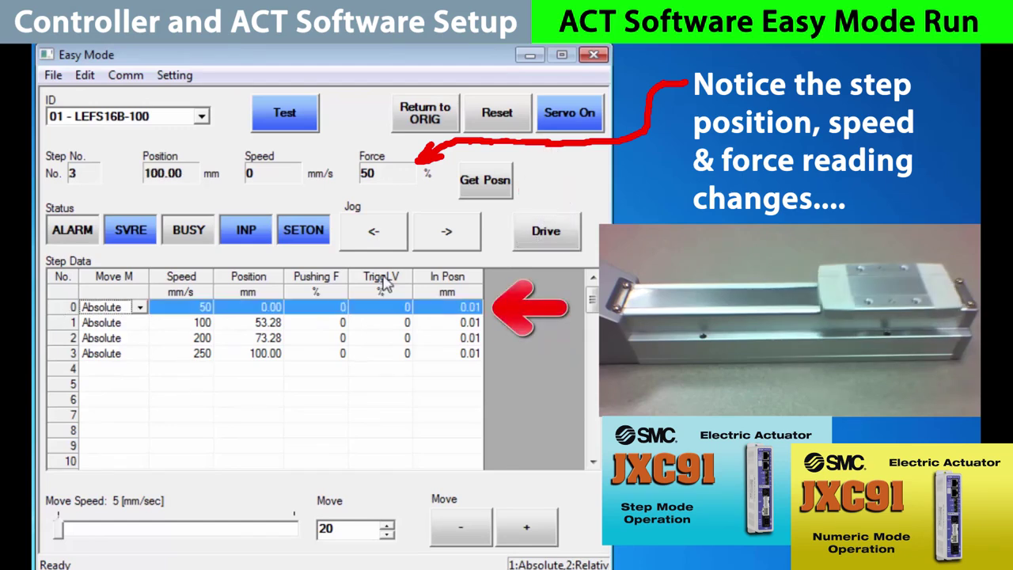
pyautogui.click(558, 239)
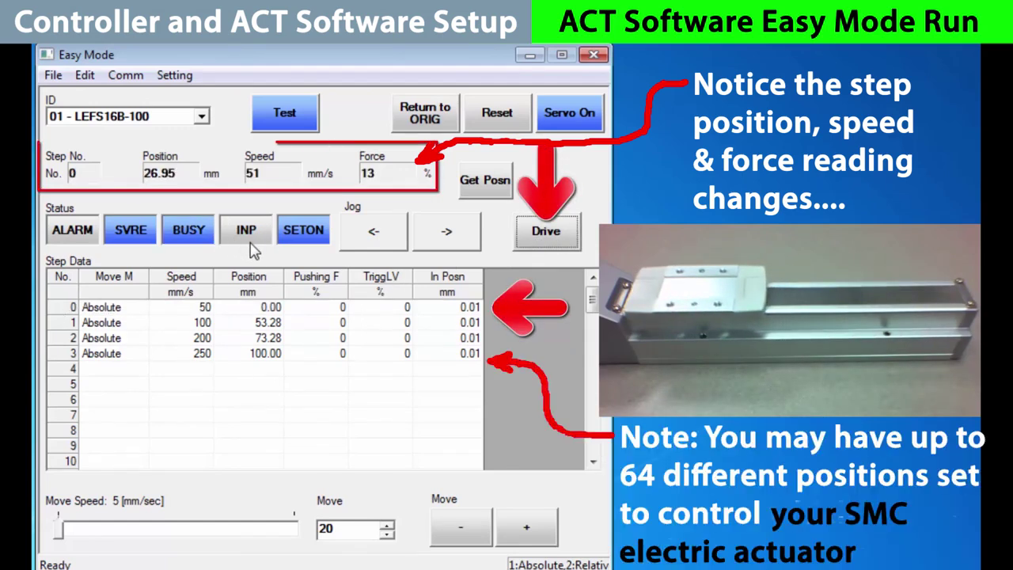
# Save the step data in the Documents folder as a Step Data File named test.
pyautogui.click(50, 75)
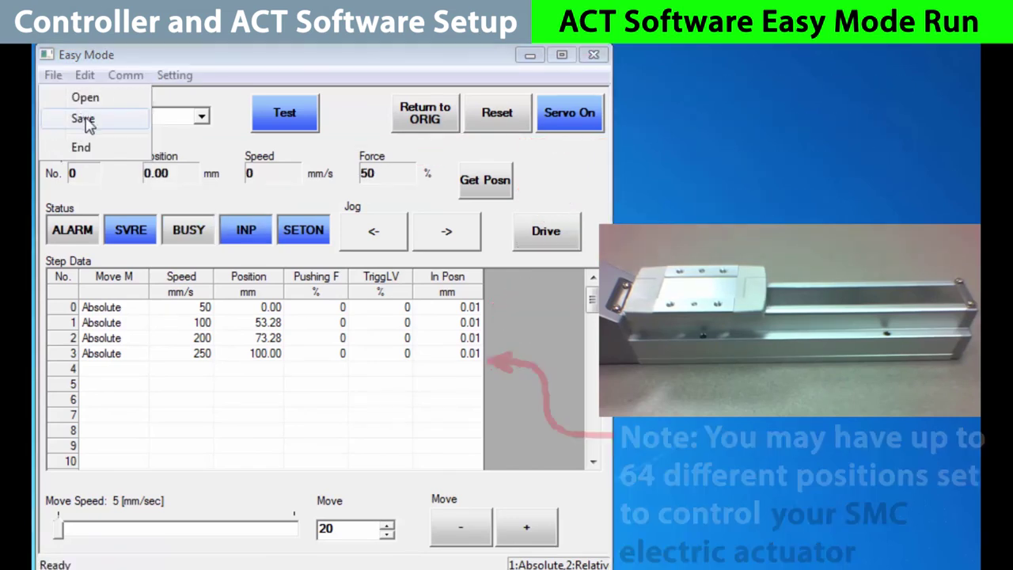
pyautogui.click(83, 121)
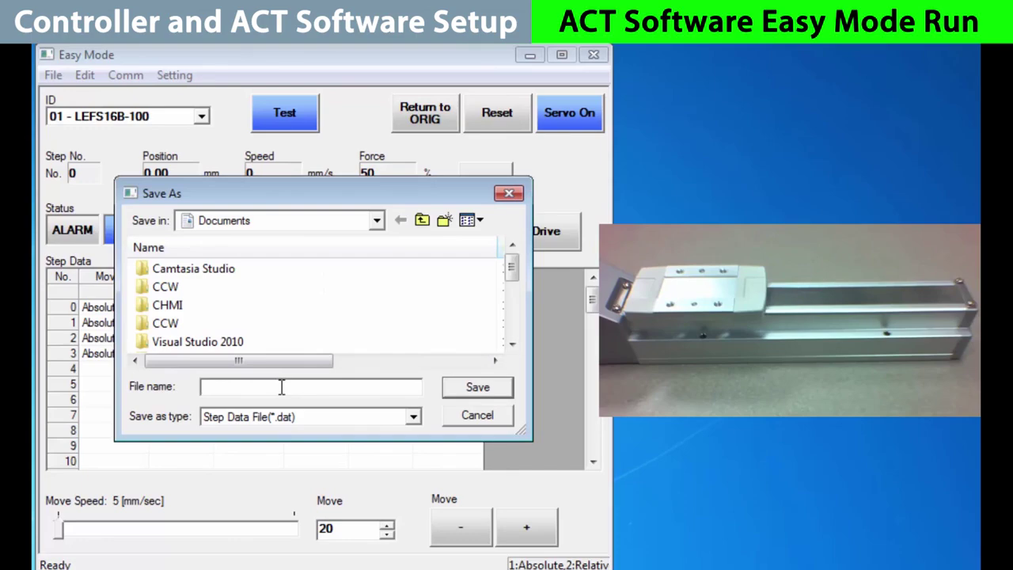
pyautogui.write('test')
pyautogui.click(477, 387)
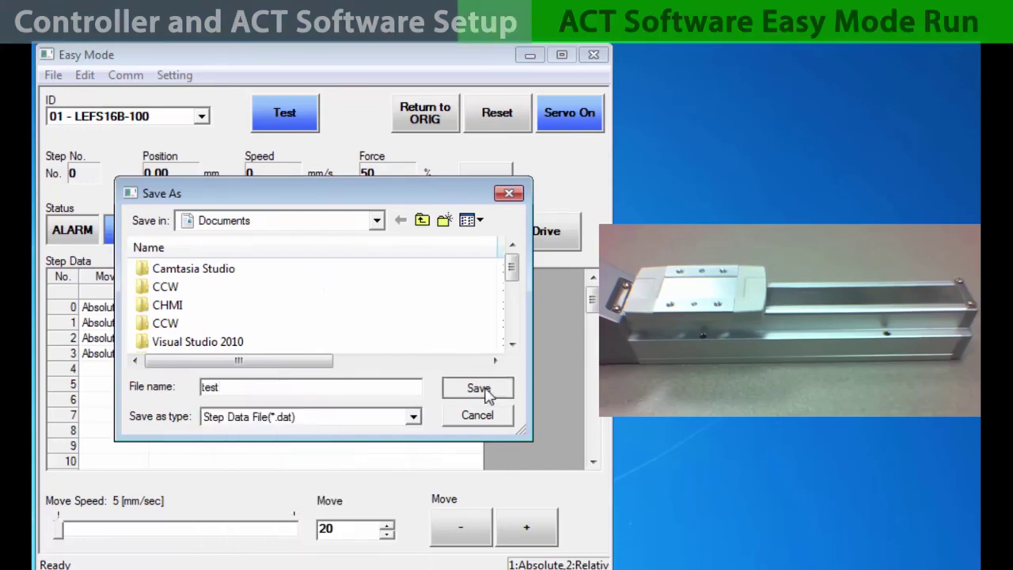